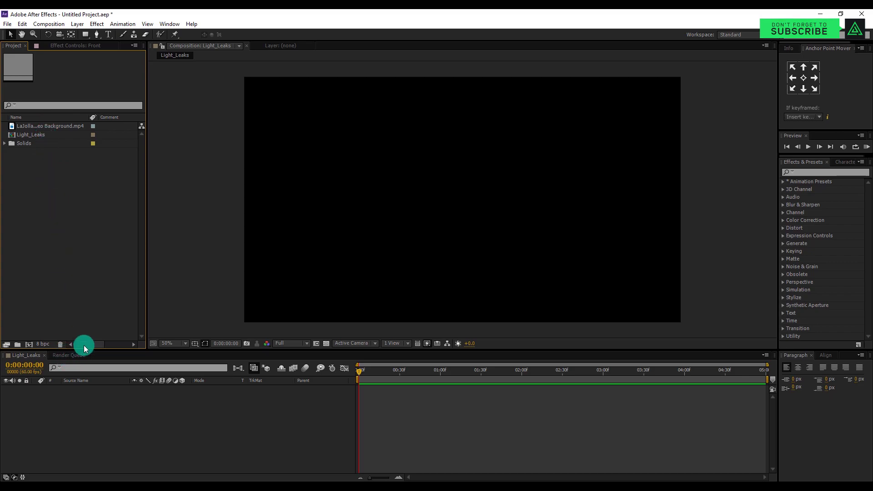
# Place the LaJolla drone clip in the Light_Leaks timeline and scale it to 150%
pyautogui.moveTo(49, 127); pyautogui.dragTo(85, 391)
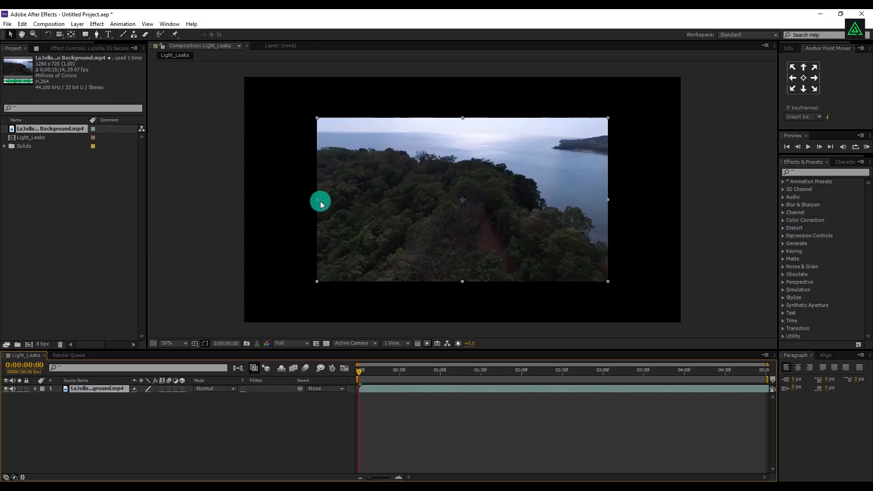
pyautogui.press('s')
pyautogui.moveTo(155, 396); pyautogui.dragTo(183, 395)
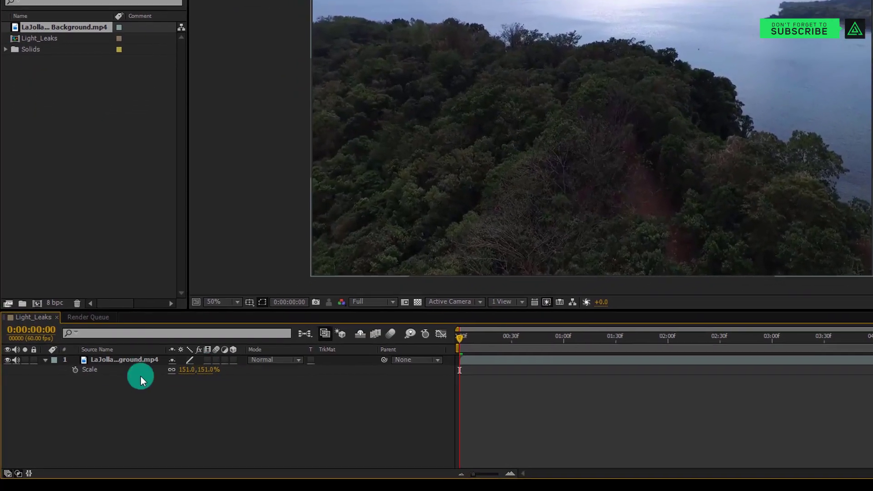
pyautogui.click(38, 382)
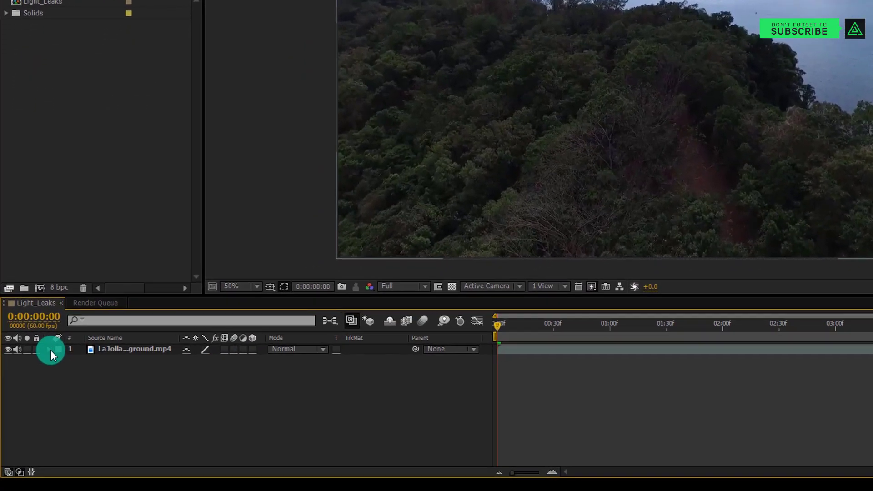
# Create a new black solid layer named BG in the composition
pyautogui.rightClick(123, 379)
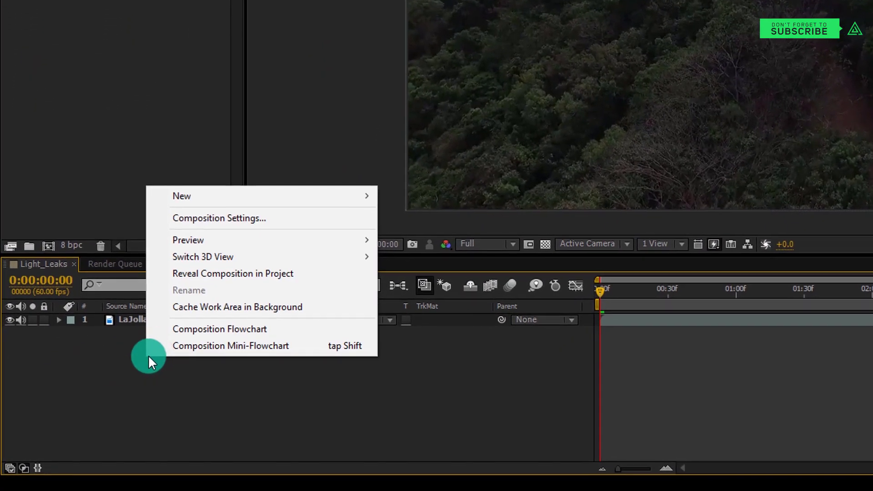
pyautogui.moveTo(260, 199)
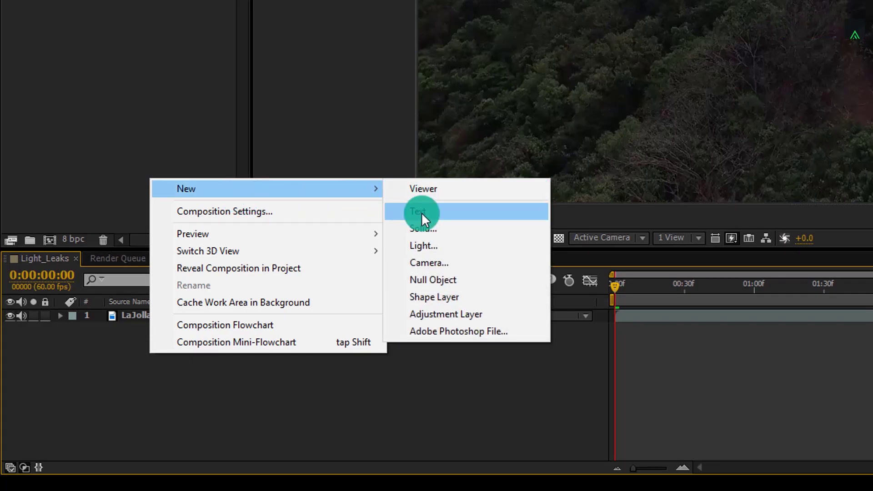
pyautogui.click(425, 228)
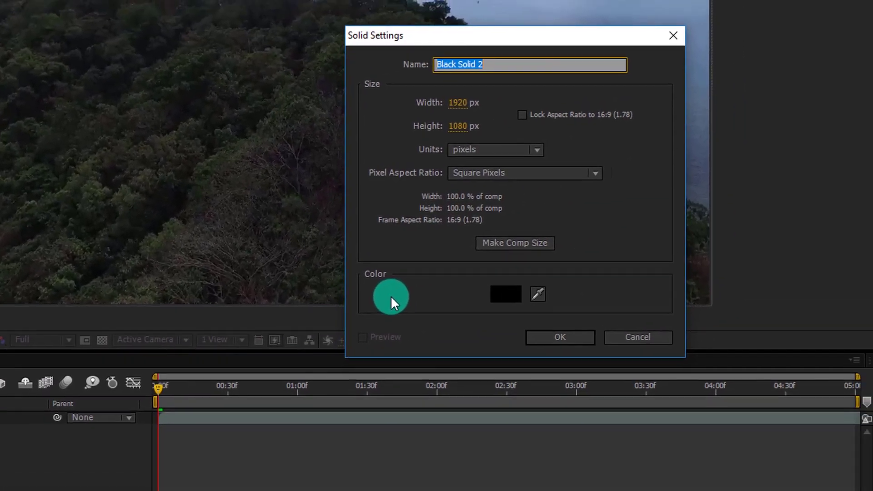
pyautogui.write('BG')
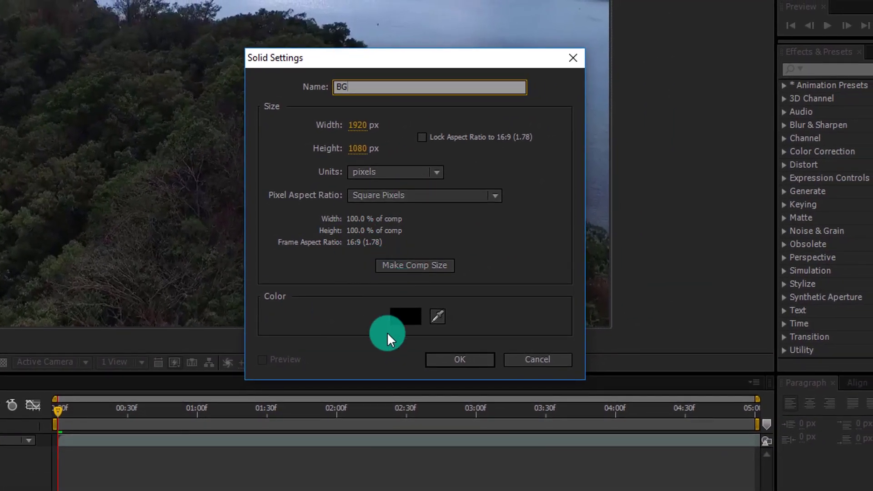
pyautogui.click(397, 315)
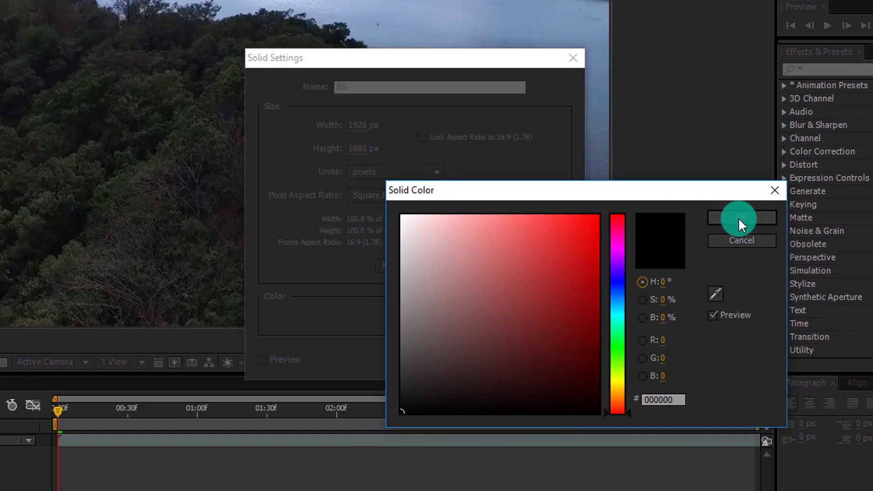
pyautogui.click(738, 218)
pyautogui.click(454, 356)
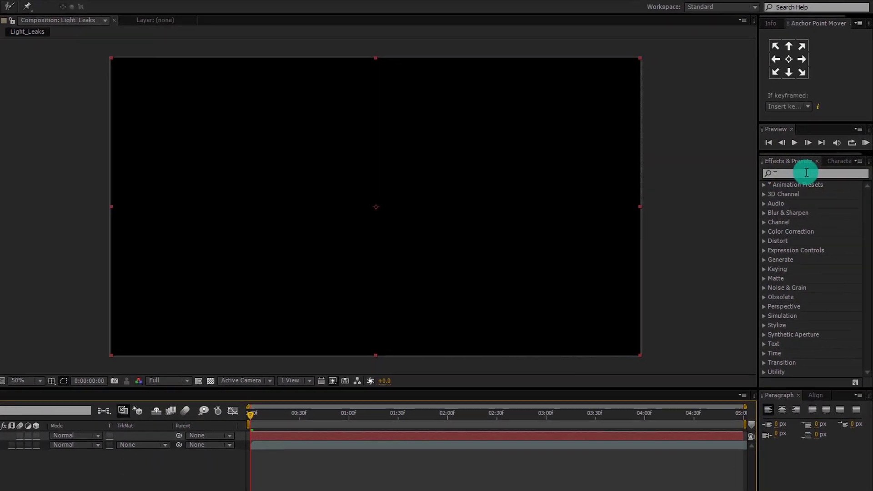
# Find Fractal Noise in Effects & Presets and apply it to the BG layer
pyautogui.click(806, 172)
pyautogui.write('fr')
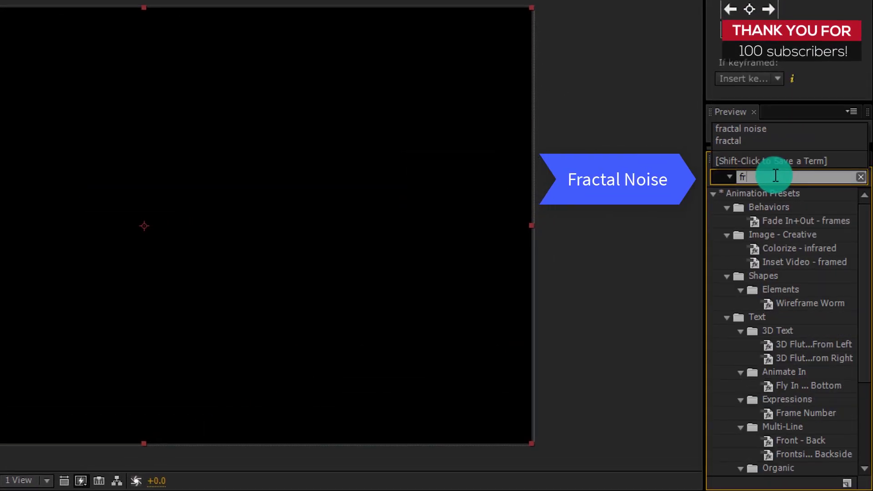
pyautogui.write('act')
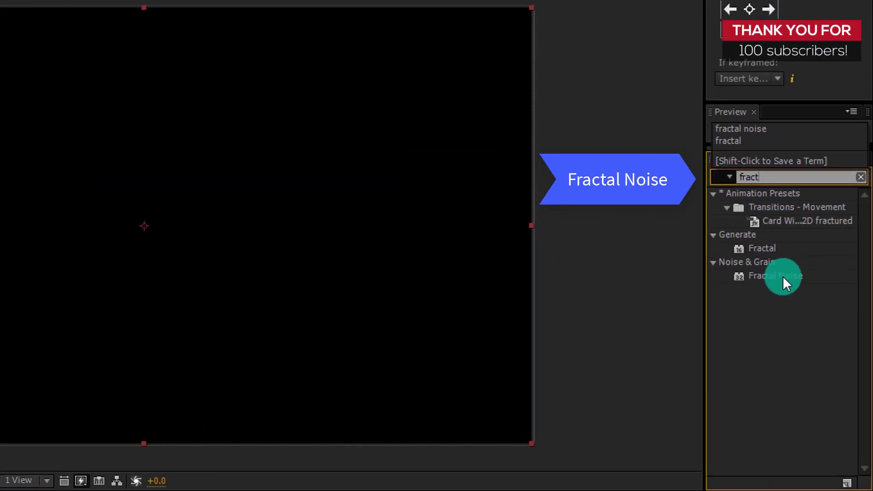
pyautogui.moveTo(778, 276); pyautogui.dragTo(274, 487)
pyautogui.moveTo(433, 431); pyautogui.dragTo(207, 320)
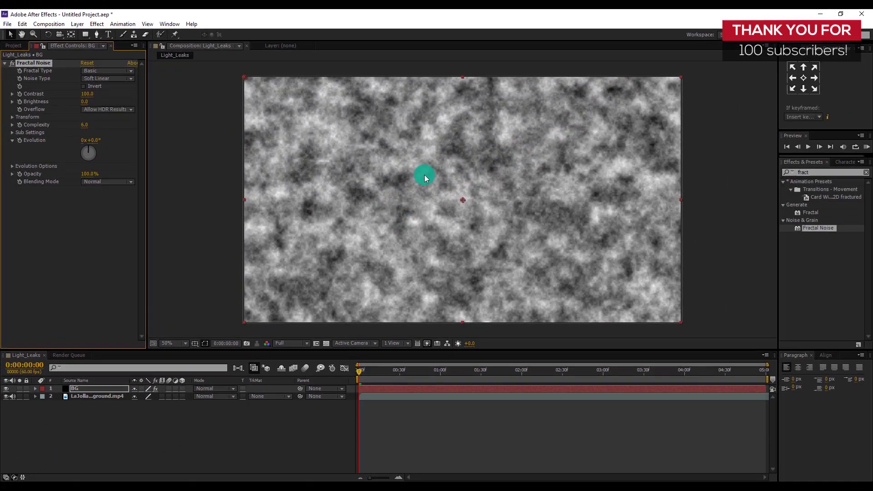
pyautogui.scroll(-2, 454, 205)
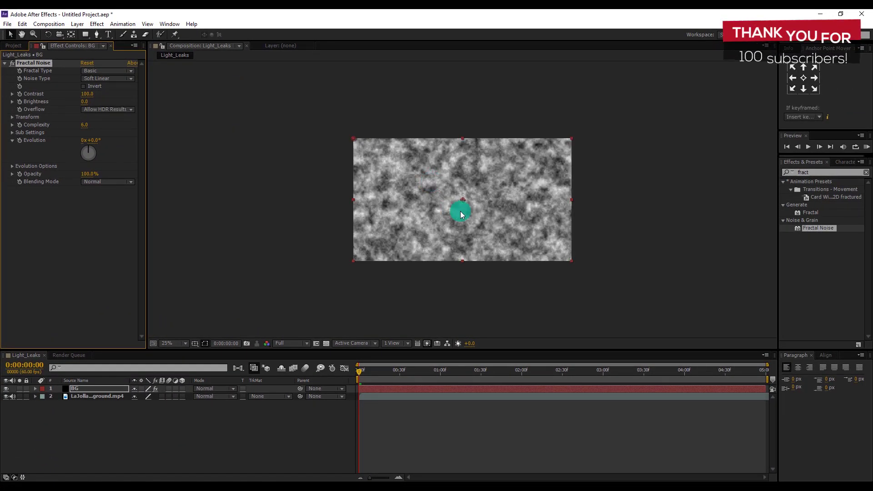
# Set Fractal Noise's Fractal Type to Dynamic Progressive and Noise Type to Spline
pyautogui.moveTo(463, 216); pyautogui.dragTo(328, 156)
pyautogui.moveTo(428, 203); pyautogui.dragTo(381, 198)
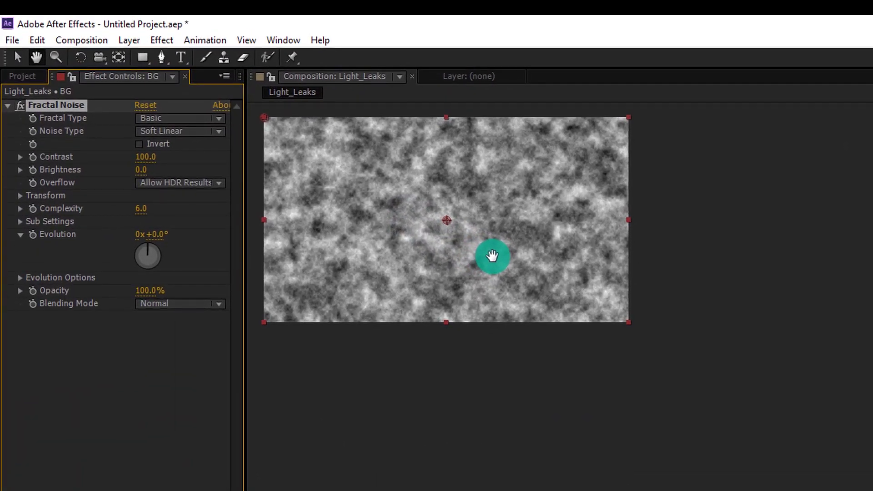
pyautogui.press('v')
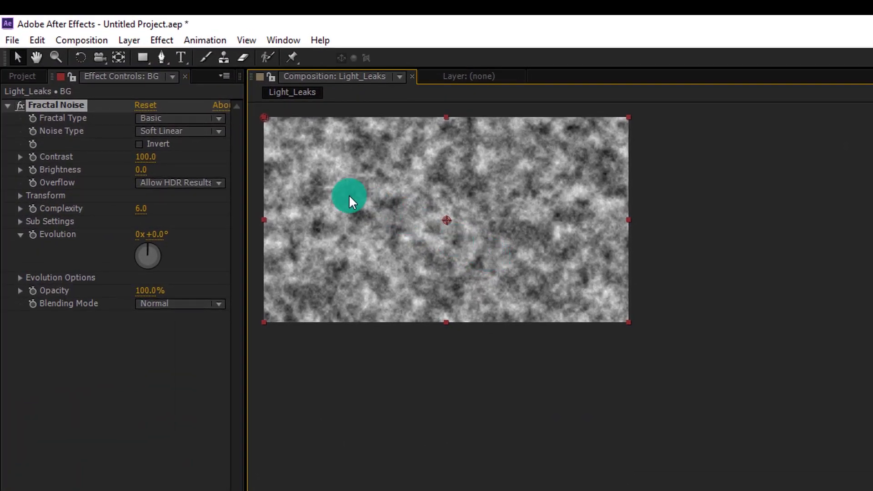
pyautogui.click(190, 119)
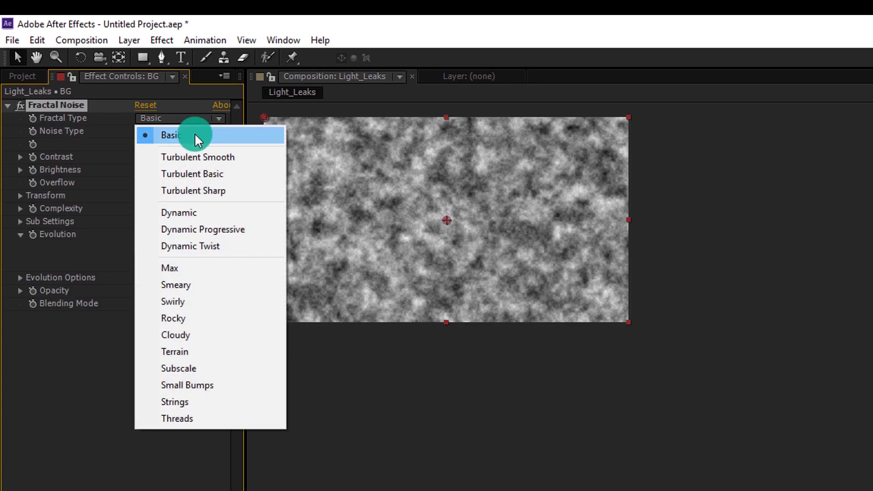
pyautogui.click(206, 230)
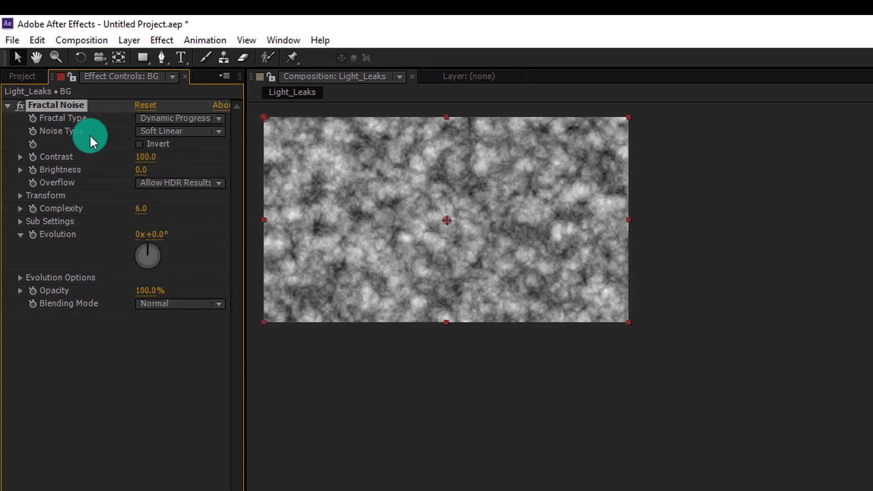
pyautogui.moveTo(147, 130); pyautogui.dragTo(166, 196)
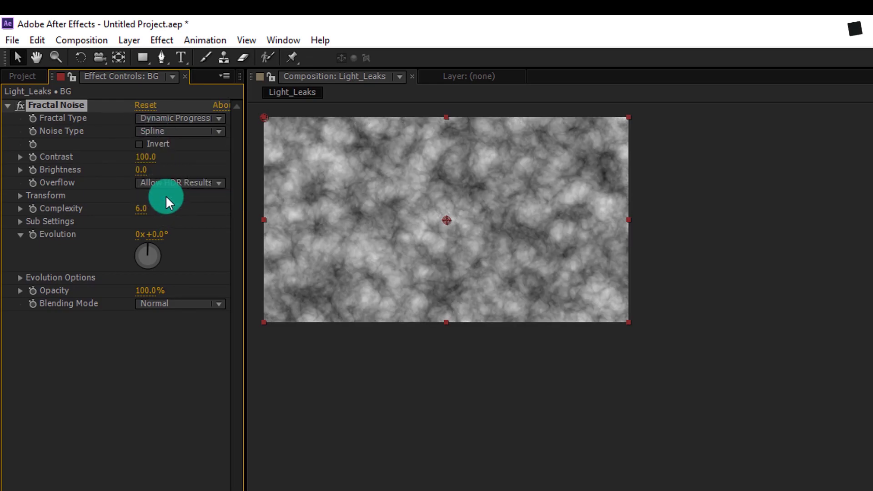
# Set Fractal Noise Contrast to 260 and Brightness to -70
pyautogui.click(20, 156)
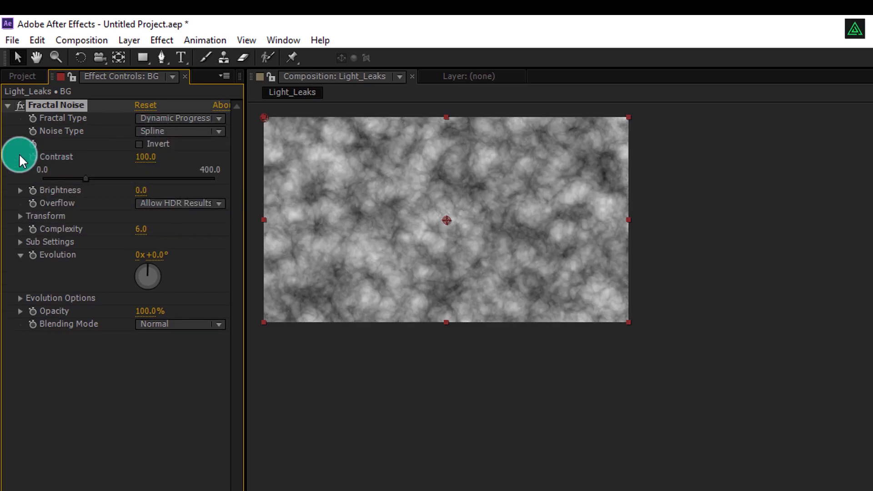
pyautogui.click(20, 191)
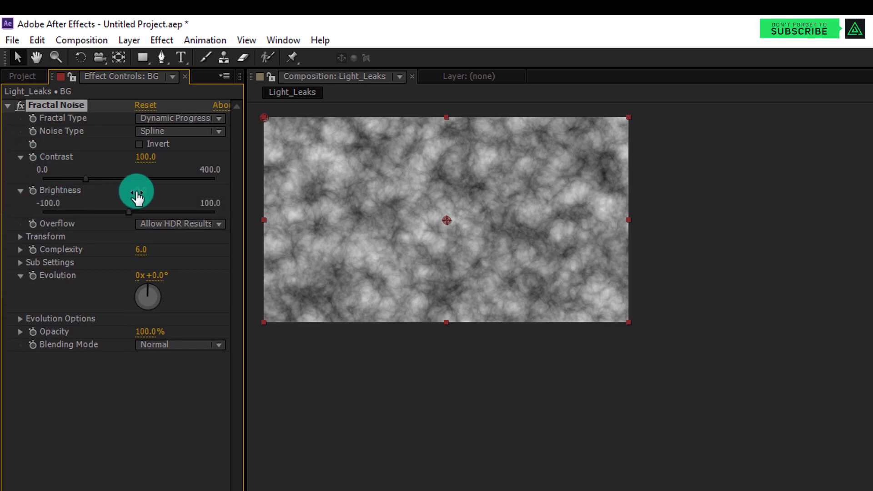
pyautogui.click(150, 156)
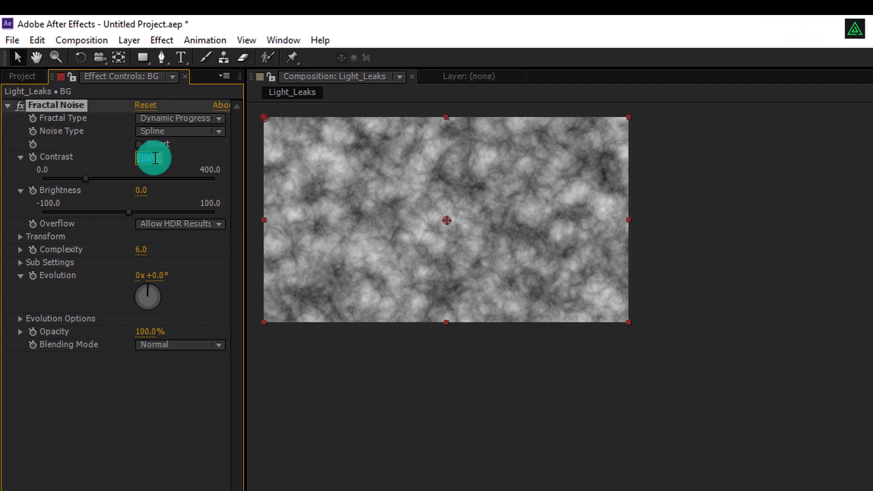
pyautogui.click(206, 157)
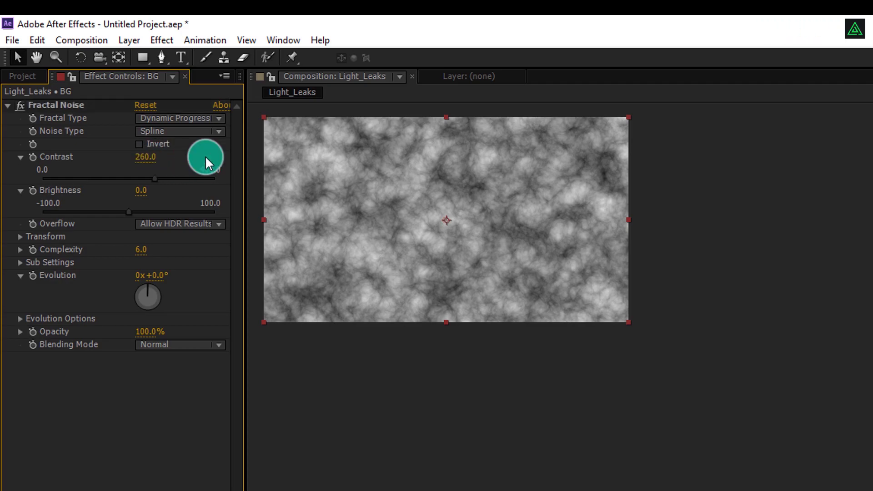
pyautogui.click(141, 193)
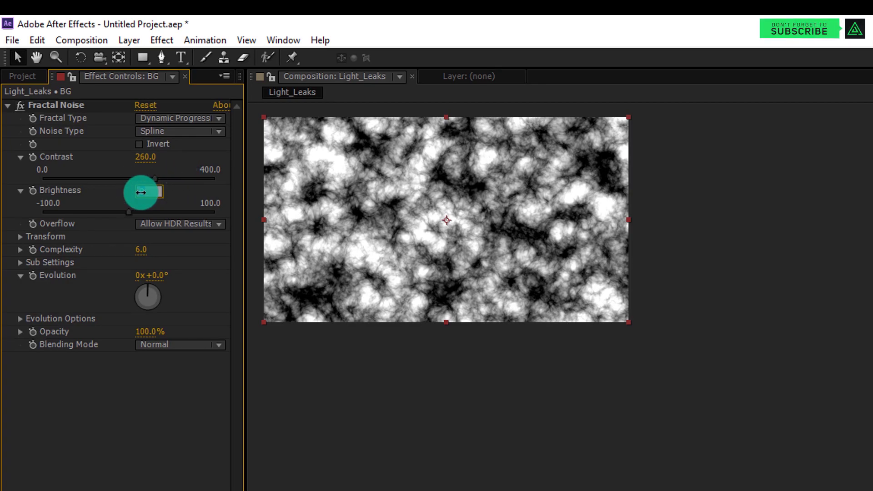
pyautogui.write('-70')
pyautogui.press('Return')
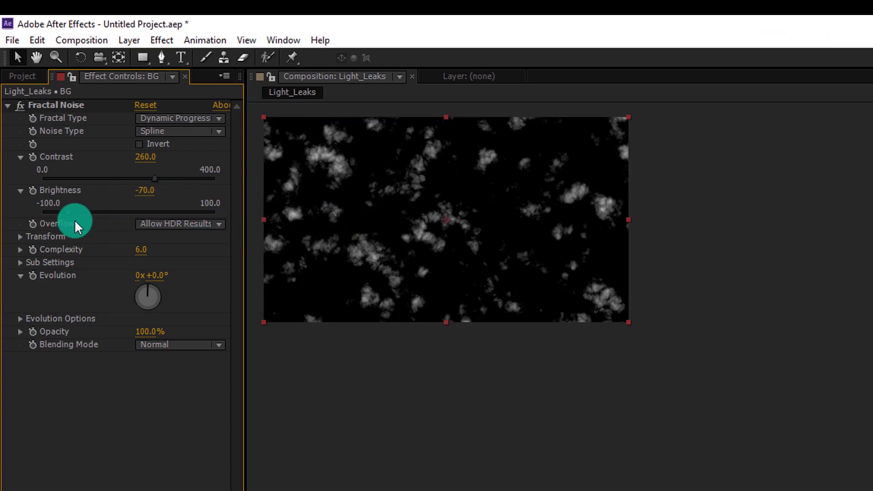
# Under Transform, set the noise Scale to 645, and set Complexity to 1
pyautogui.click(18, 237)
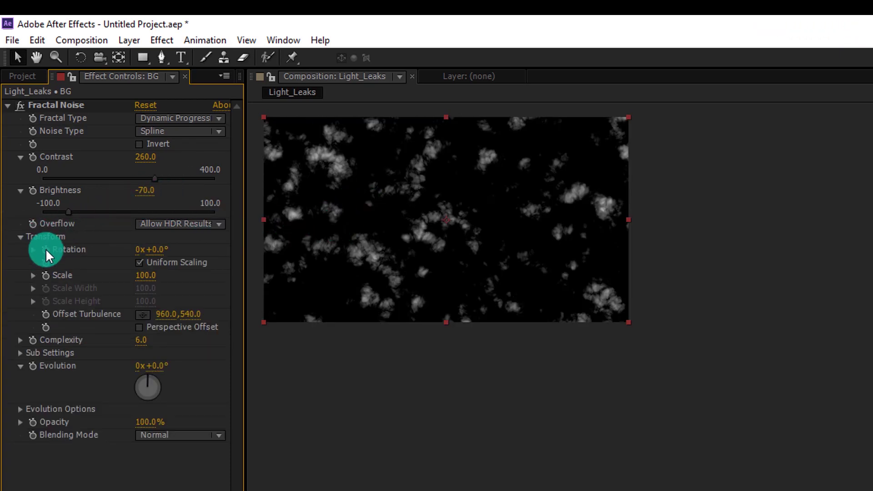
pyautogui.click(33, 275)
pyautogui.click(143, 276)
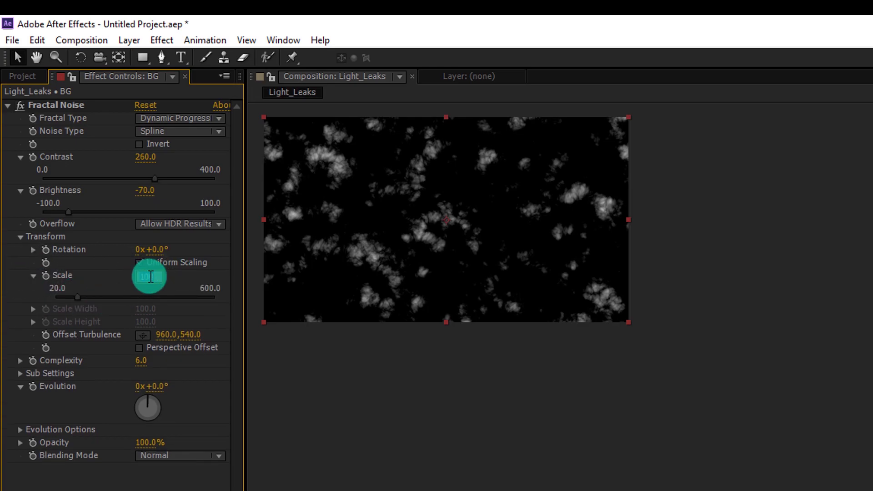
pyautogui.write('645')
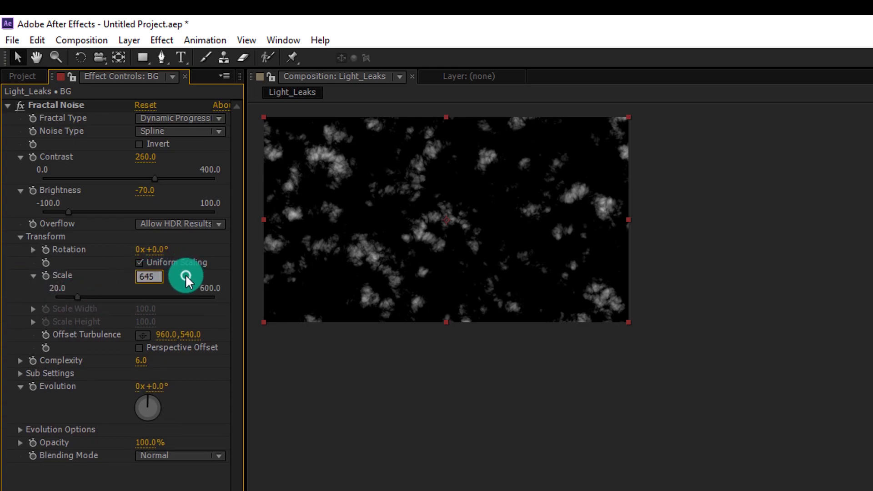
pyautogui.click(184, 274)
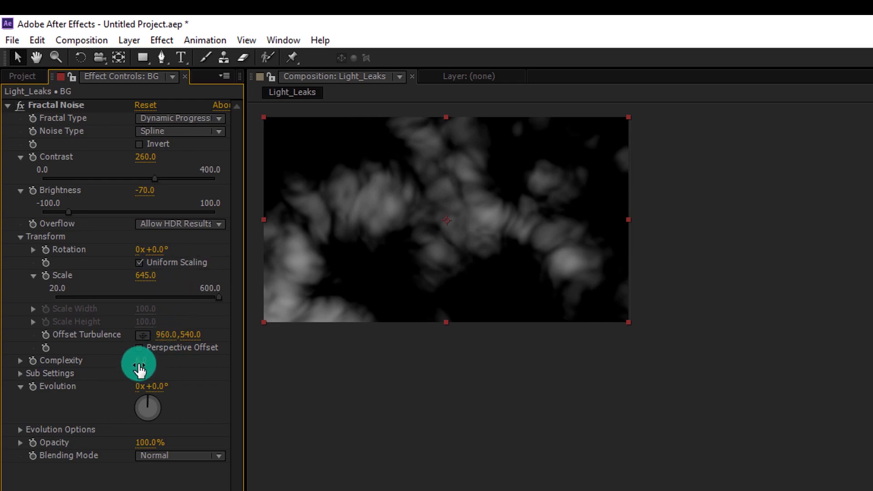
pyautogui.click(139, 370)
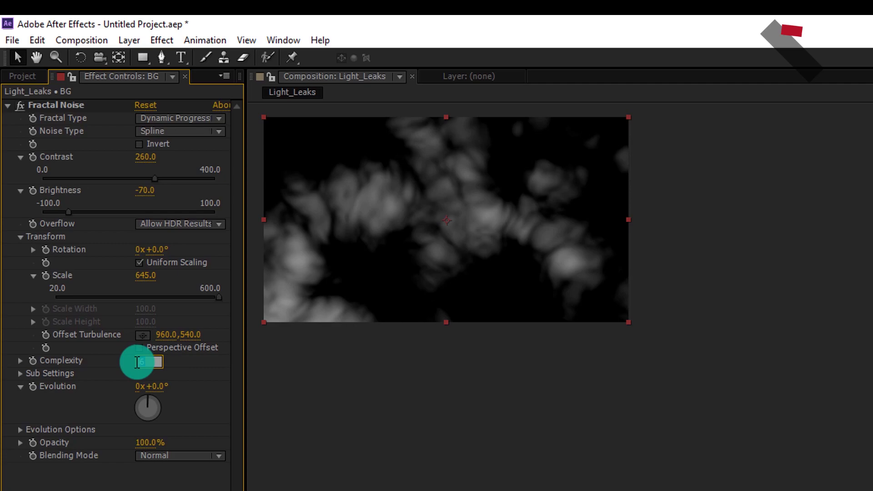
pyautogui.write('1')
pyautogui.click(171, 367)
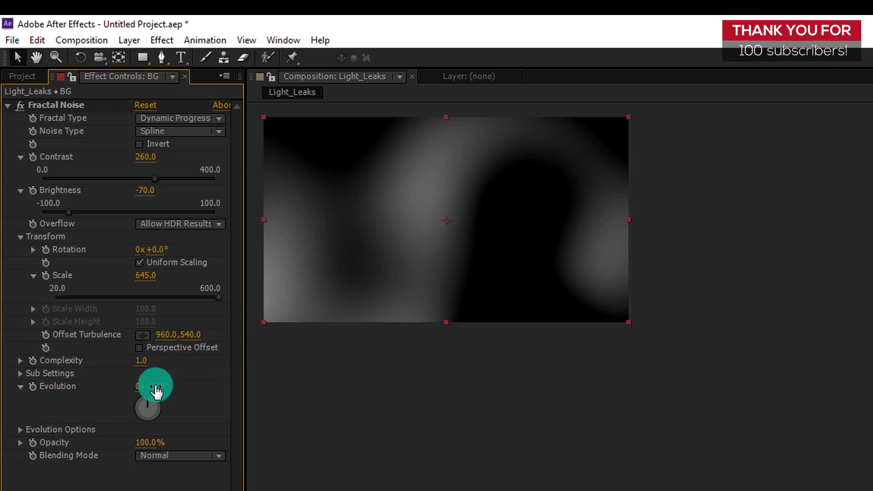
# Turn the noise Evolution to reshape the blobs, with the viewer magnification set to Fit
pyautogui.moveTo(156, 390); pyautogui.dragTo(225, 397)
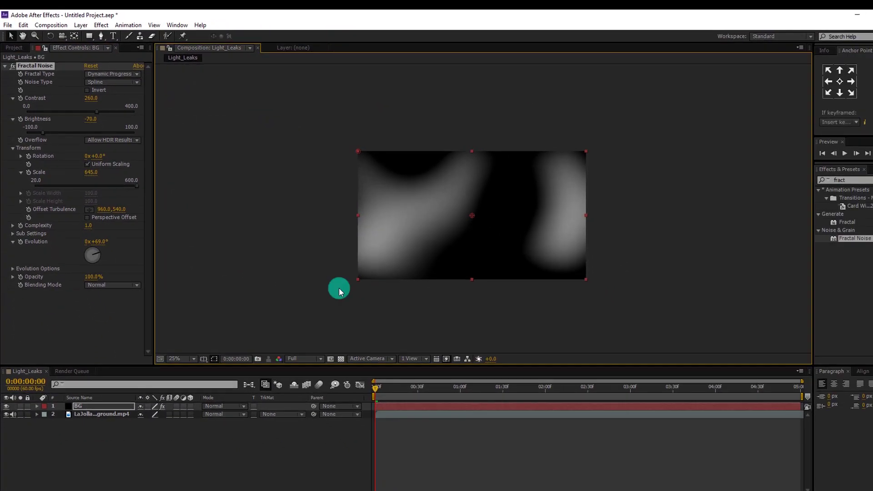
pyautogui.click(175, 359)
pyautogui.click(206, 187)
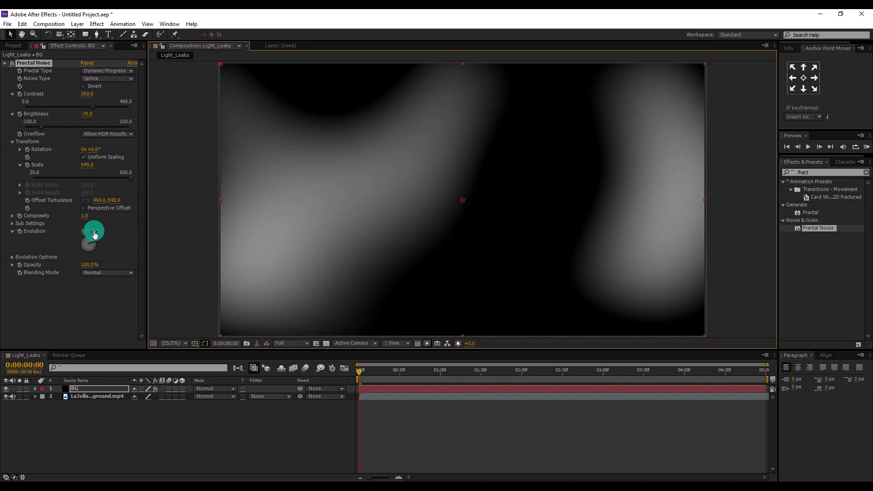
pyautogui.moveTo(94, 234); pyautogui.dragTo(89, 214)
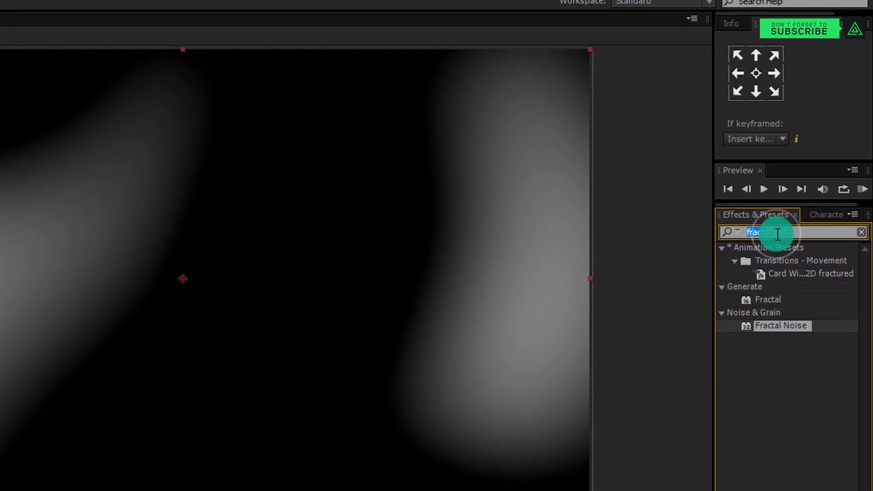
# Search for 'hue' and apply Hue/Saturation to the BG layer
pyautogui.click(782, 223)
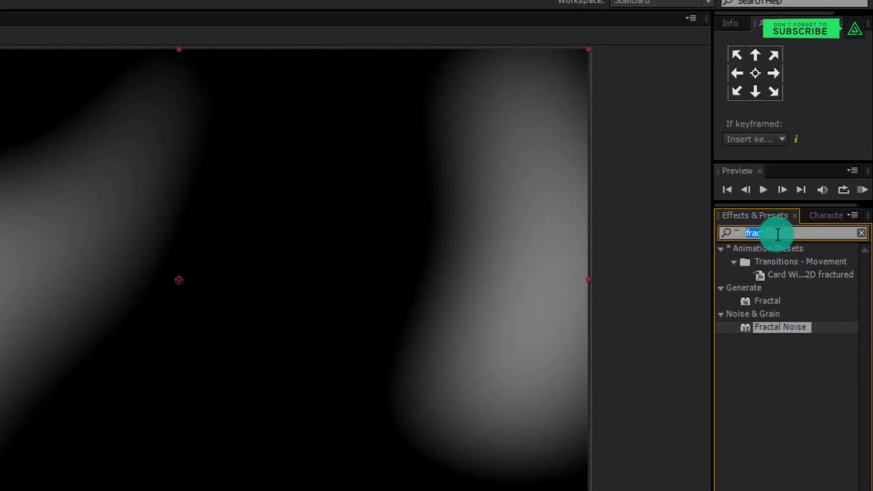
pyautogui.write('hue')
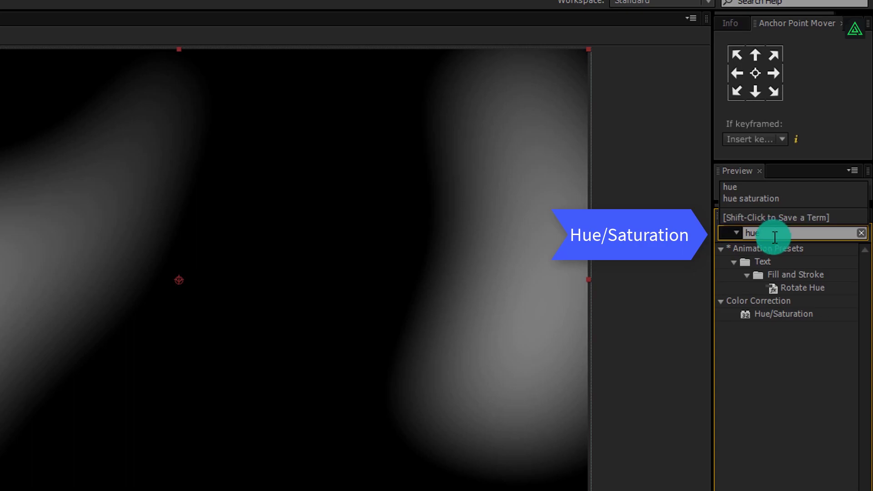
pyautogui.moveTo(787, 318); pyautogui.dragTo(92, 391)
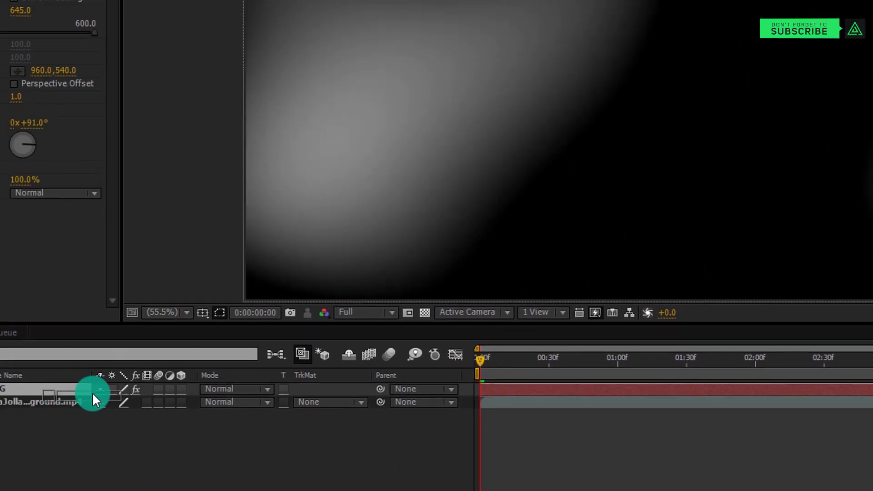
pyautogui.scroll(-3, 219, 238)
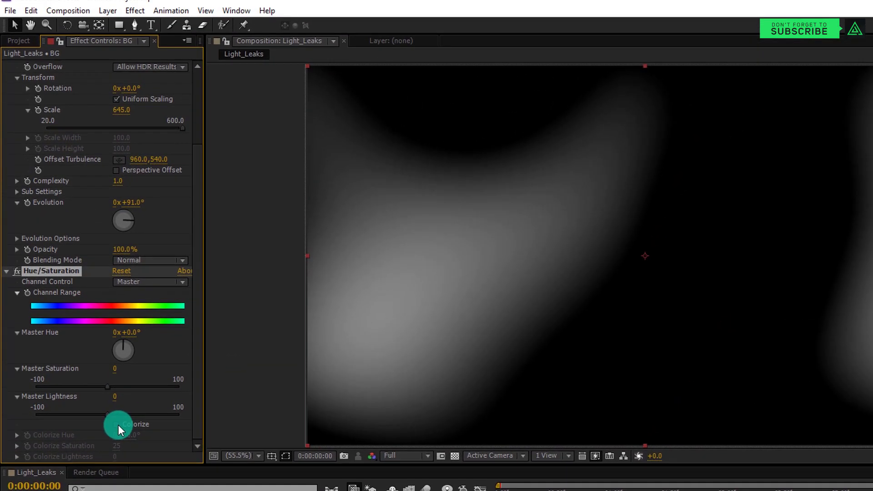
# Enable Colorize with Colorize Saturation 60 and shift Colorize Hue to red
pyautogui.click(122, 384)
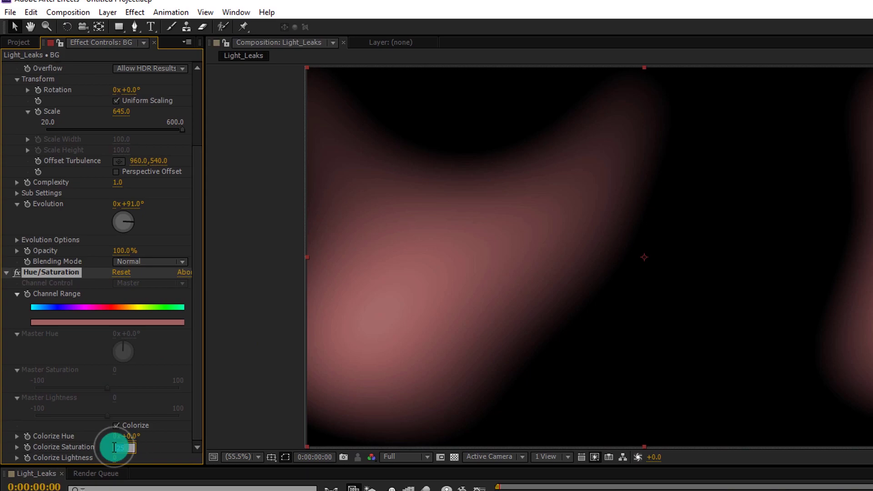
pyautogui.moveTo(114, 447); pyautogui.dragTo(138, 448)
pyautogui.write('60')
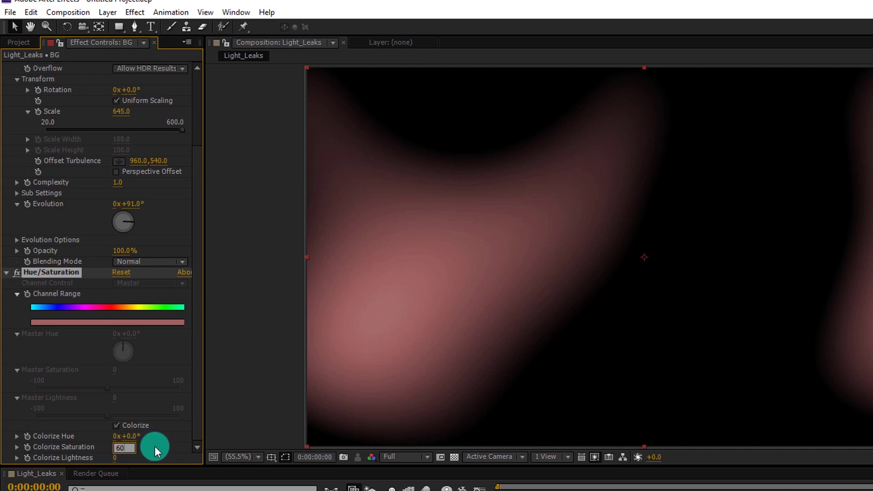
pyautogui.click(154, 446)
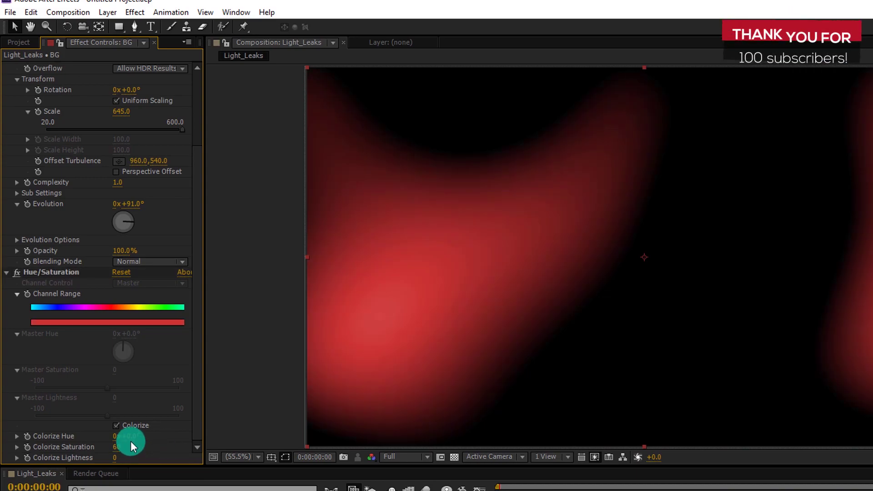
pyautogui.click(137, 438)
pyautogui.moveTo(136, 438)
pyautogui.mouseDown()
pyautogui.moveTo(111, 432)
pyautogui.moveTo(126, 432)
pyautogui.mouseUp()
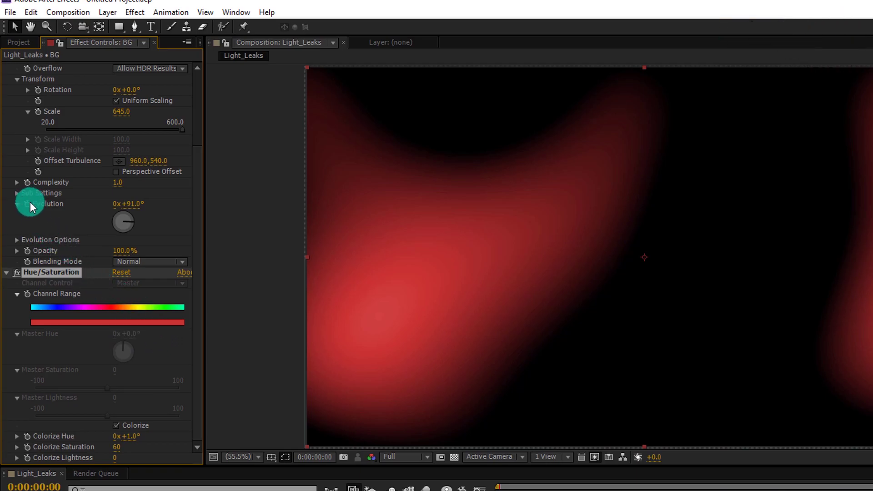
# Add the expression time*300 to Fractal Noise Evolution and scrub frames to confirm it animates
pyautogui.press('alt')
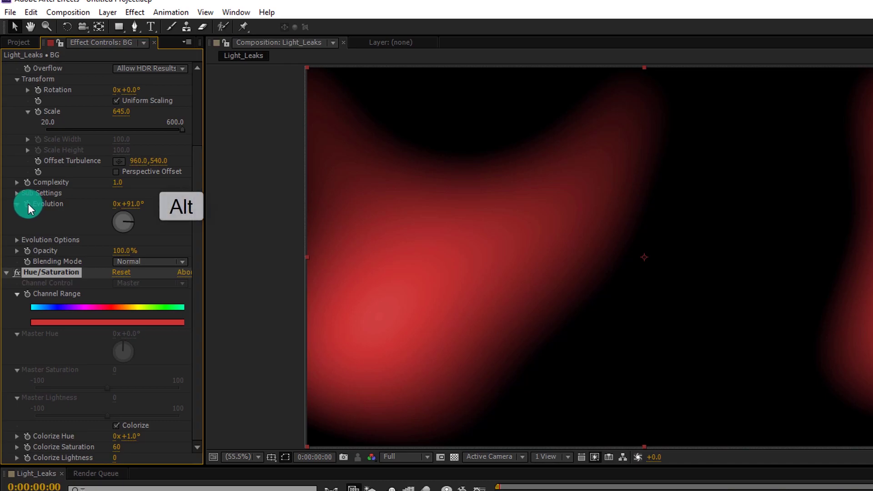
pyautogui.keyDown('alt'); pyautogui.click(27, 204); pyautogui.keyUp('alt')
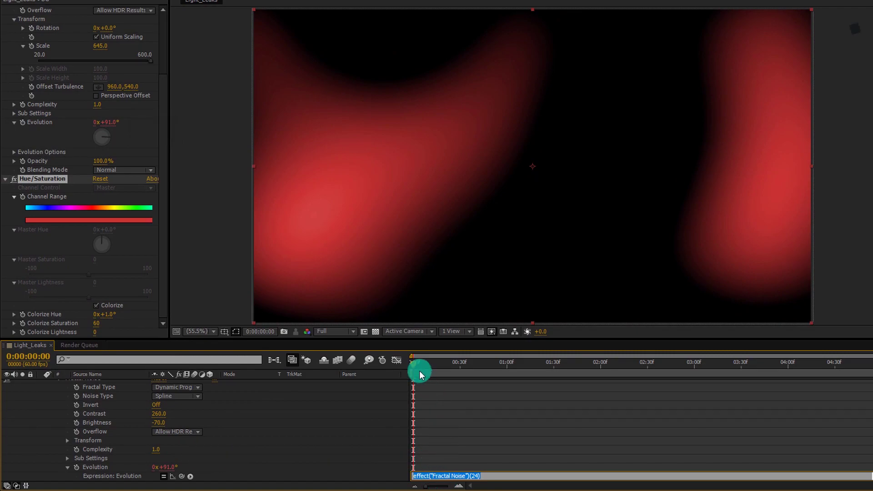
pyautogui.moveTo(414, 367); pyautogui.dragTo(772, 370)
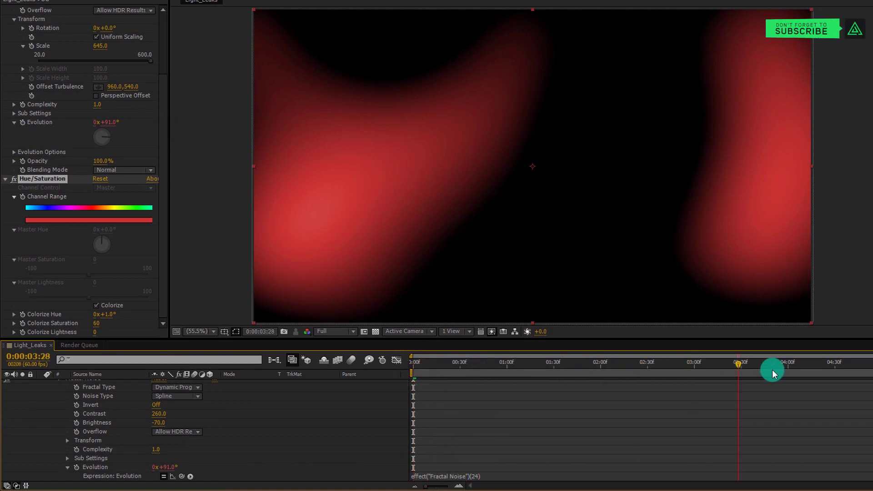
pyautogui.click(468, 476)
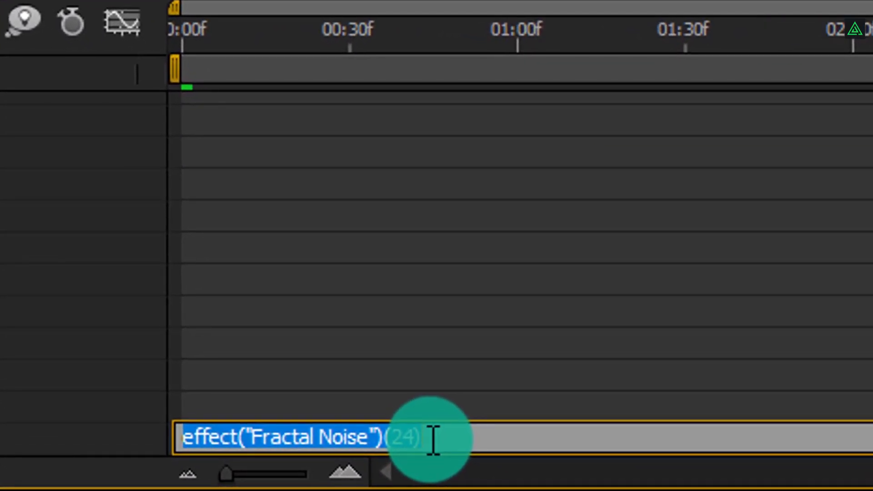
pyautogui.write('time*300')
pyautogui.click(447, 348)
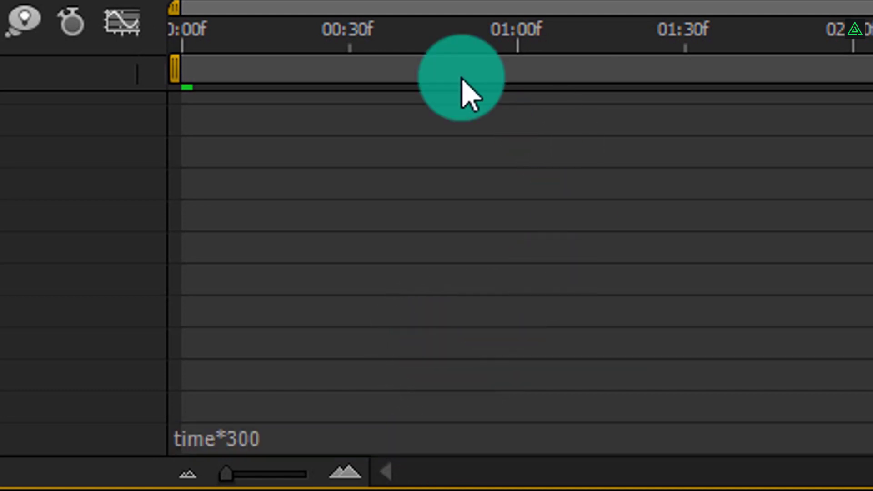
pyautogui.moveTo(214, 39); pyautogui.dragTo(117, 78)
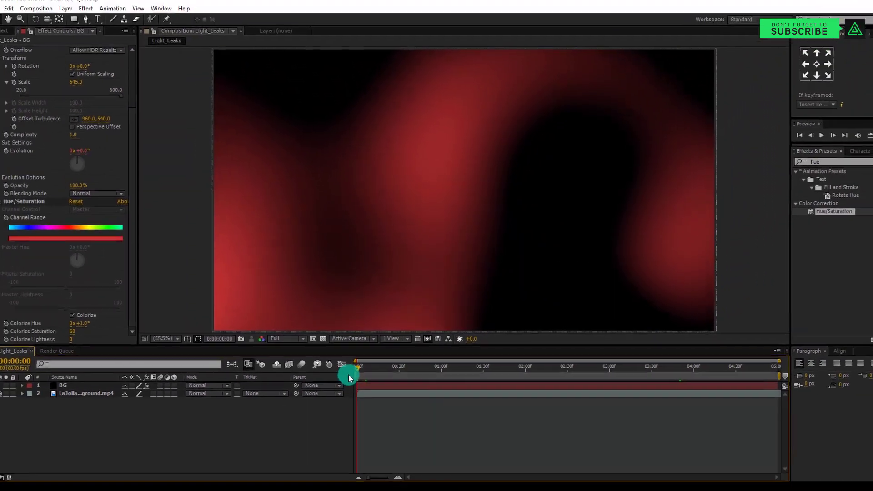
pyautogui.moveTo(349, 377)
pyautogui.mouseDown()
pyautogui.moveTo(362, 370)
pyautogui.moveTo(364, 378)
pyautogui.mouseUp()
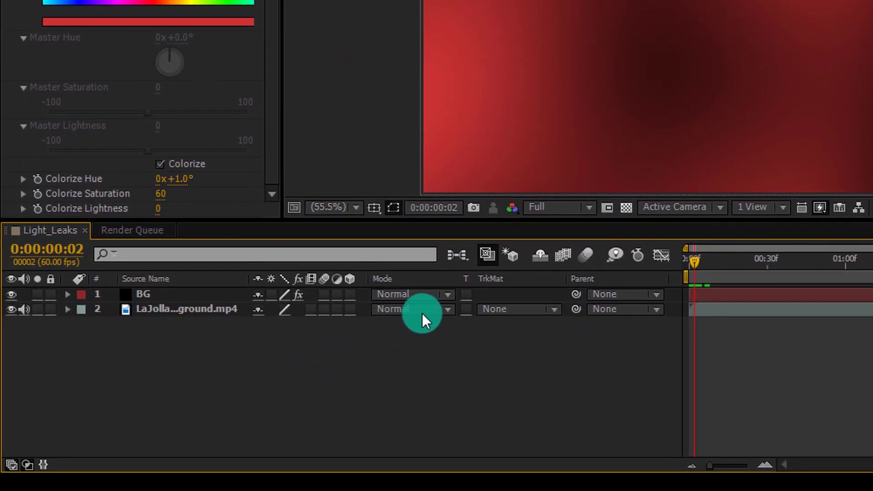
# Switch the BG layer's blending mode to Add in the timeline
pyautogui.rightClick(424, 280)
pyautogui.moveTo(452, 338)
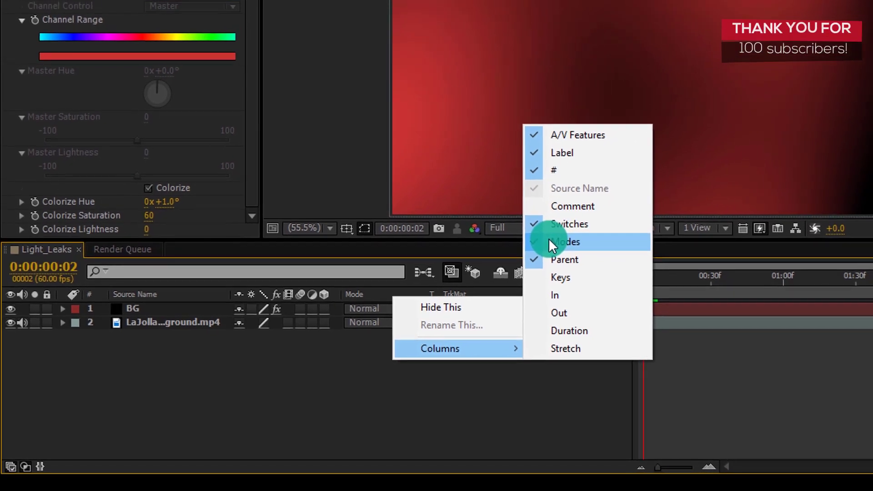
pyautogui.click(470, 405)
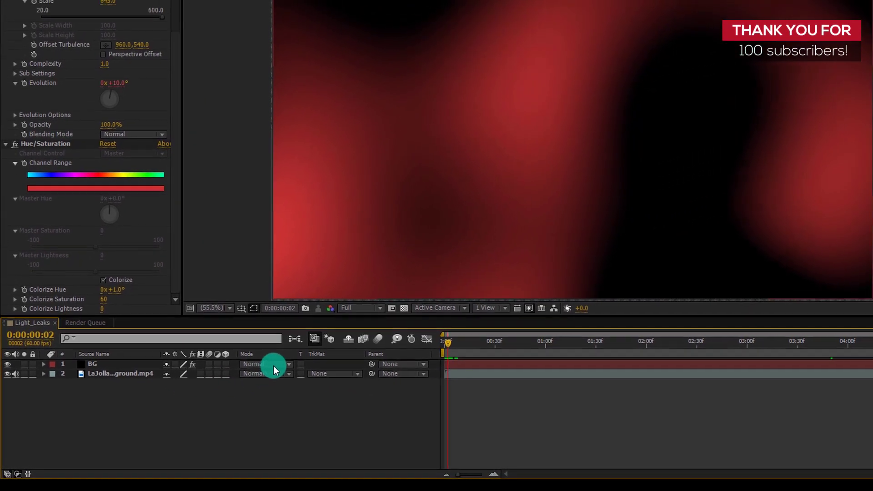
pyautogui.click(274, 366)
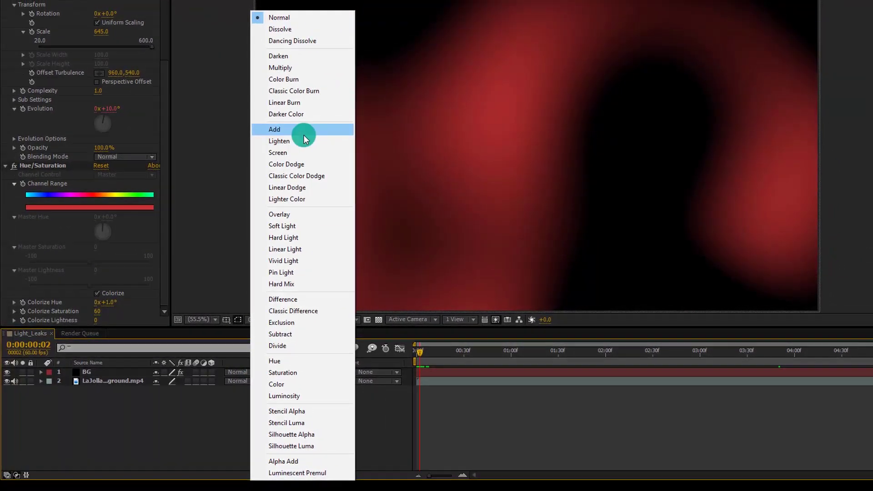
pyautogui.click(303, 135)
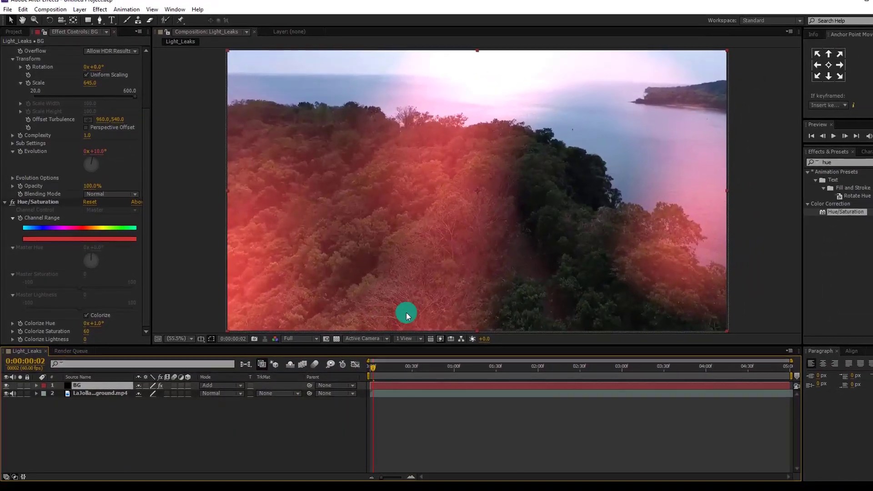
# Return the playhead to 0:00:00:00 to preview the red light leak
pyautogui.click(369, 369)
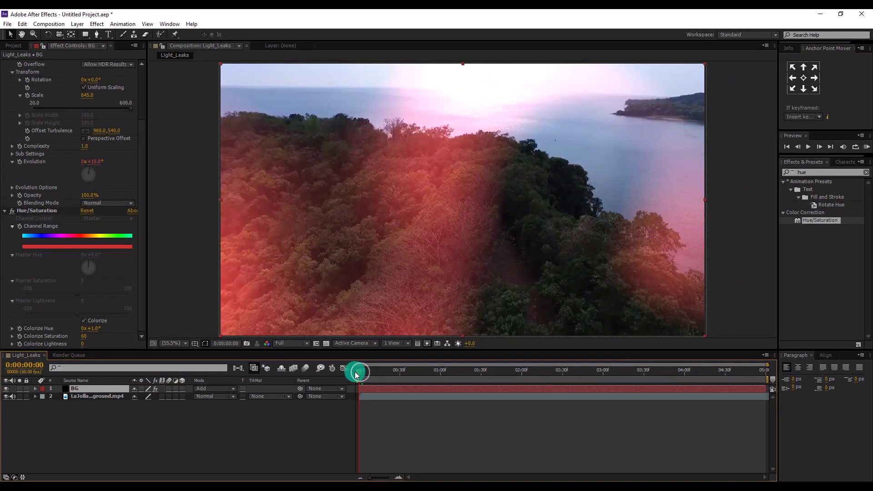